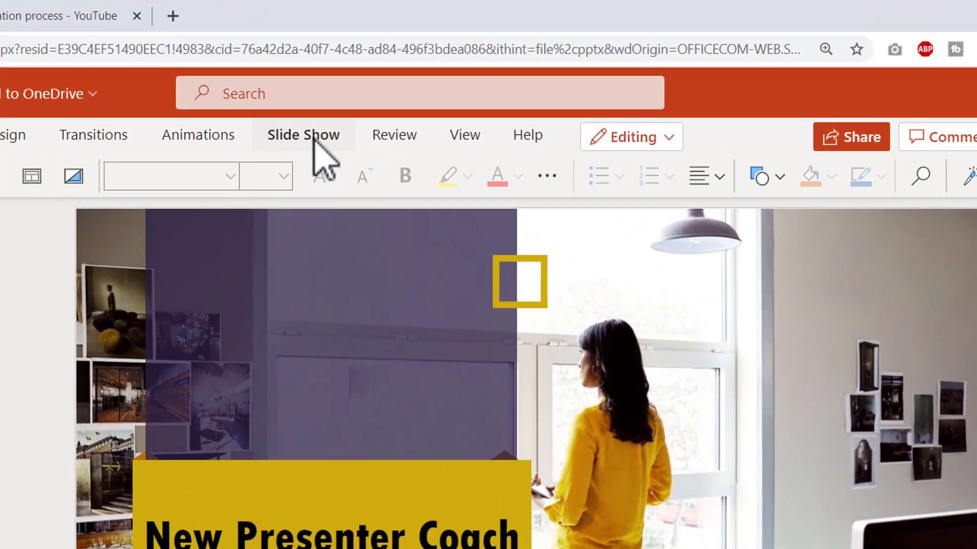
# - Show the Slide Show ribbon and the Rehearse with Coach options with body language feedback
pyautogui.click(314, 141)
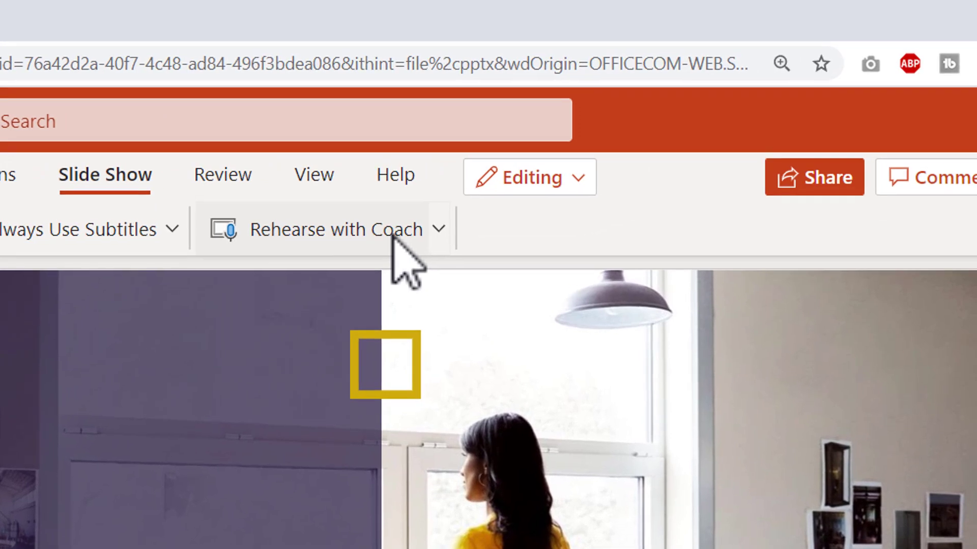
pyautogui.click(439, 230)
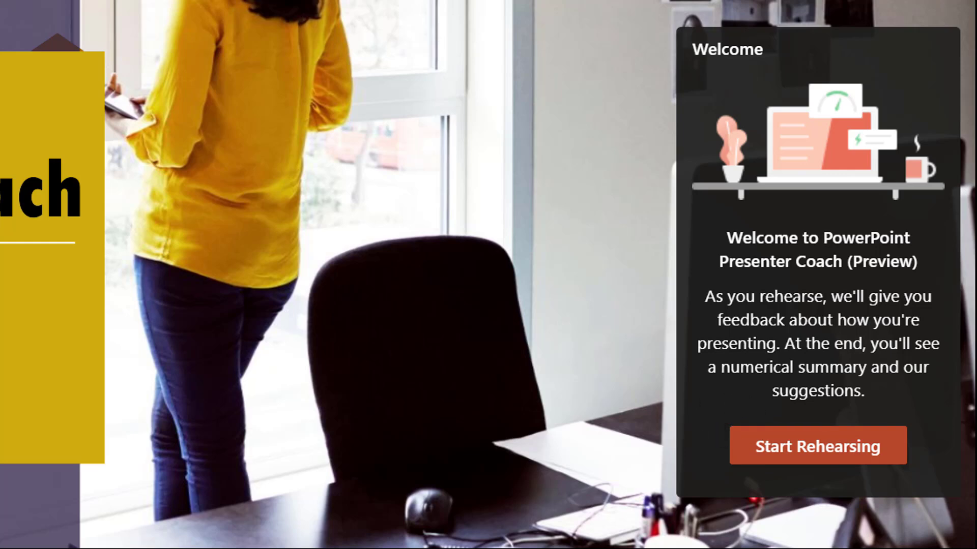
# - Start the coached rehearsal from the Presenter Coach welcome dialog
pyautogui.press('Return')
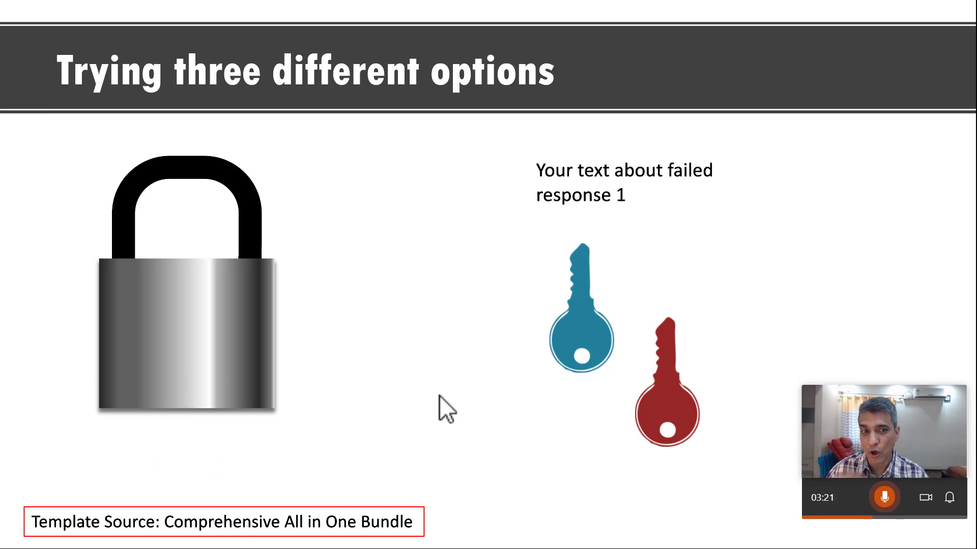
# - Play the blue and red keys' animations toward the padlock on the options slide
pyautogui.press('Right')
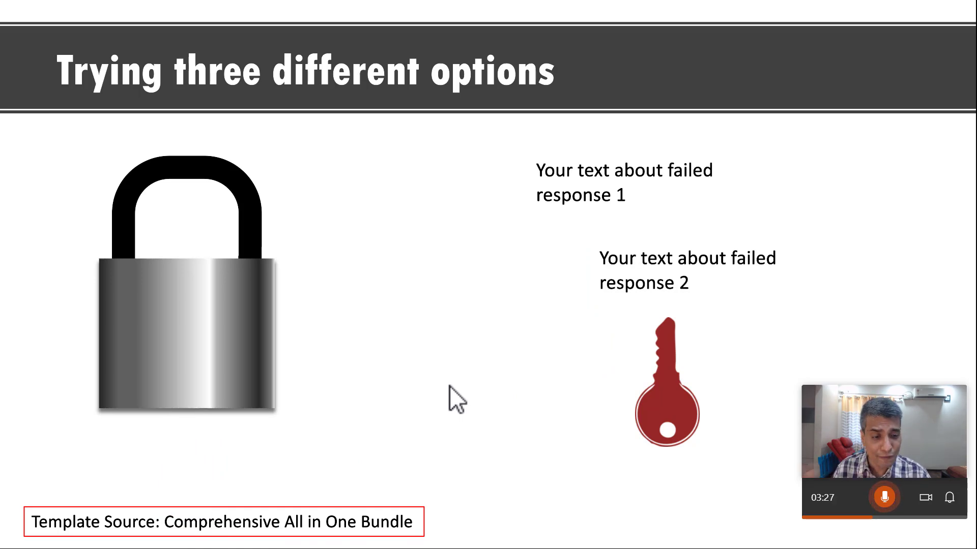
pyautogui.press('Right')
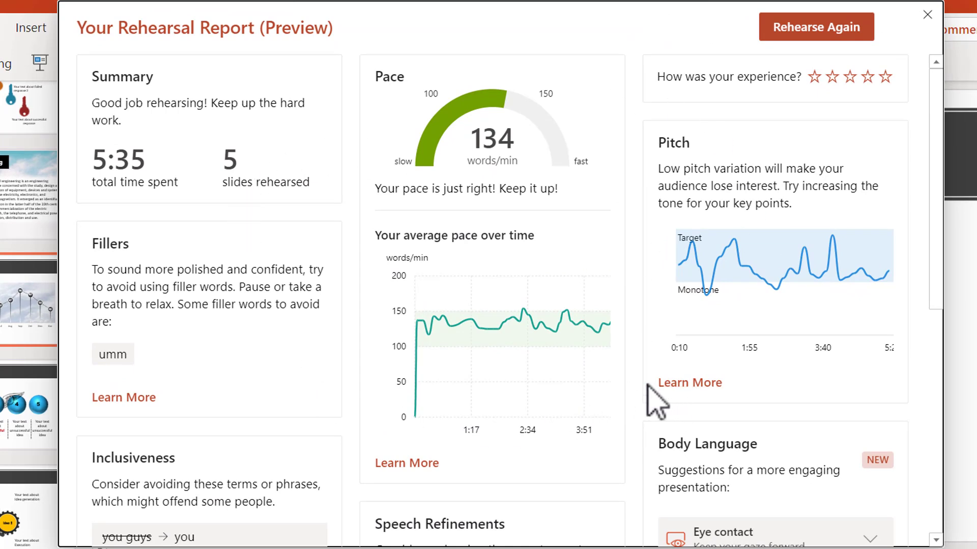
pyautogui.scroll(-4, 647, 386)
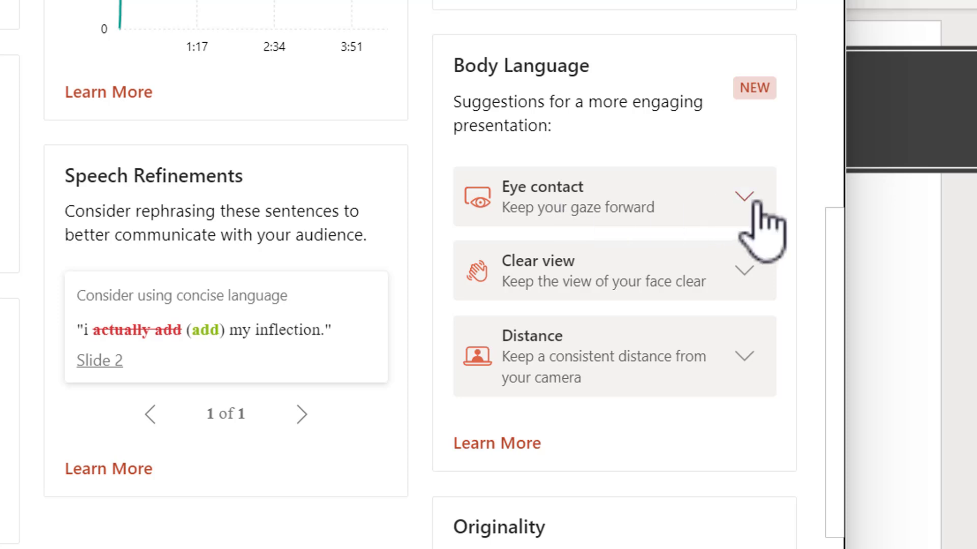
# - Expand the Eye contact, Clear view and Distance cards to show their example images
pyautogui.click(744, 200)
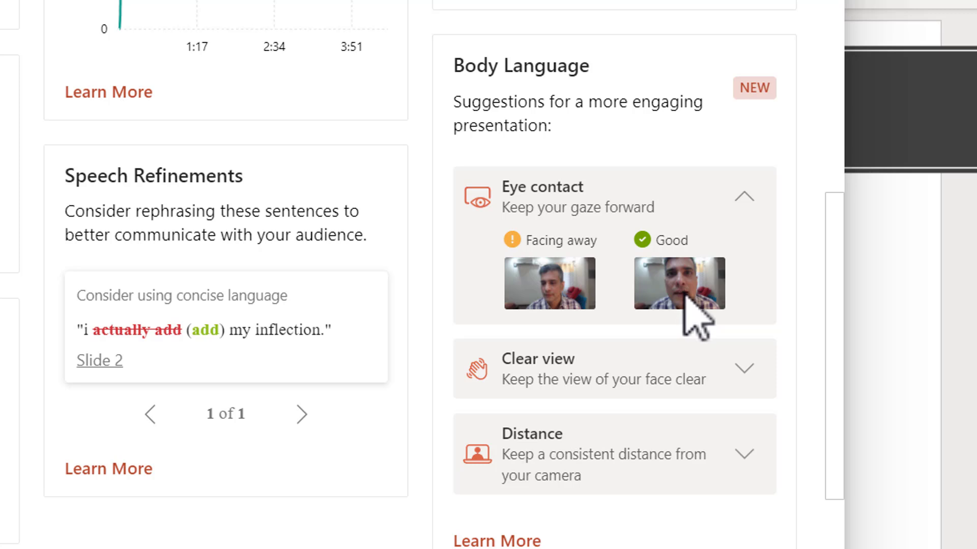
pyautogui.click(744, 369)
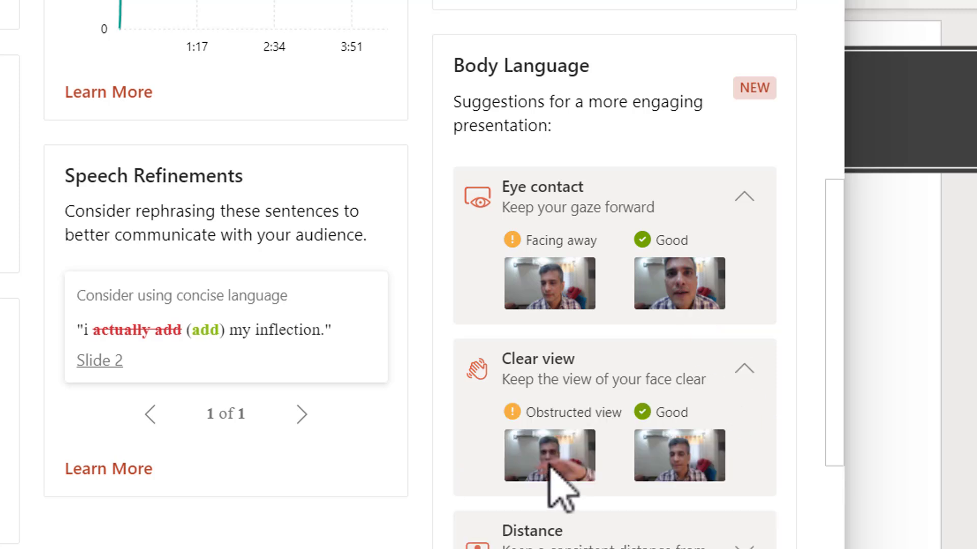
pyautogui.scroll(-3, 772, 428)
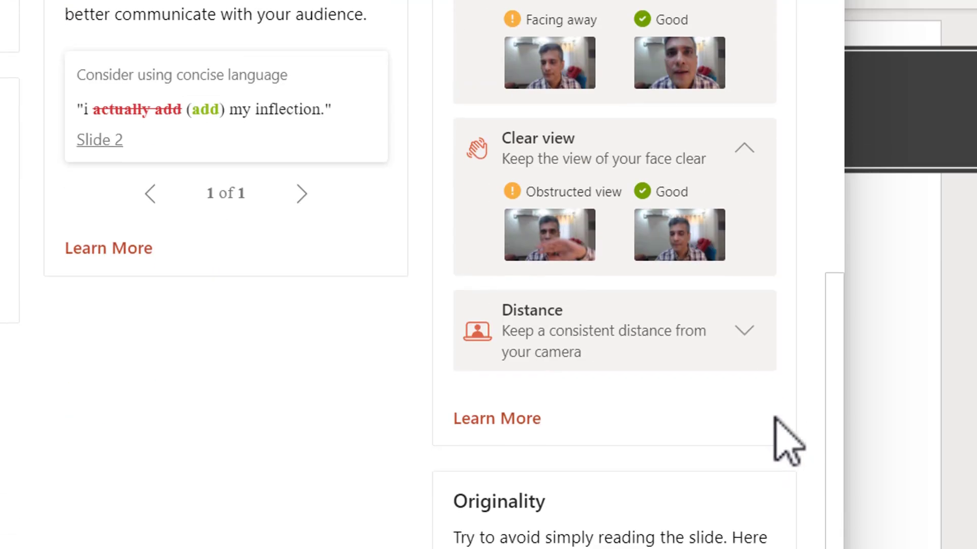
pyautogui.click(741, 333)
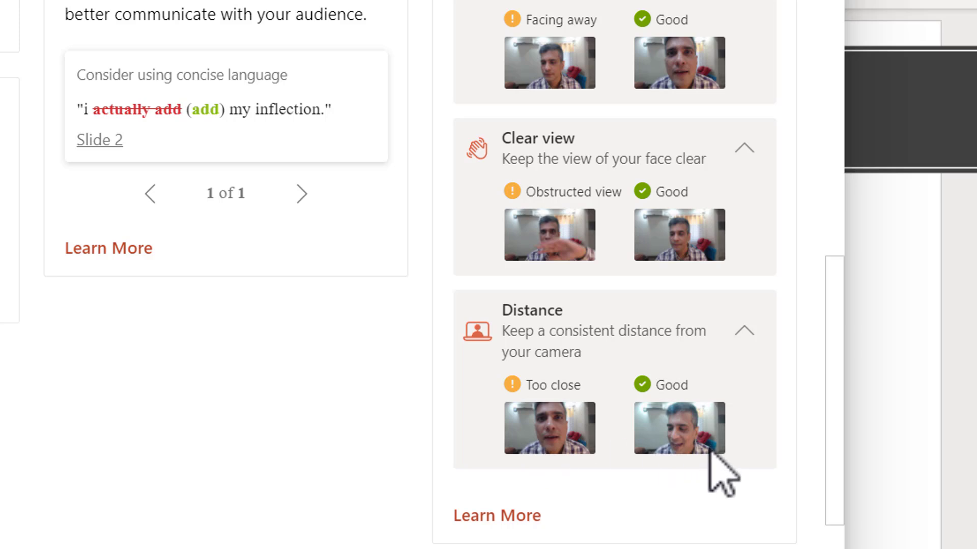
pyautogui.scroll(-1, 668, 374)
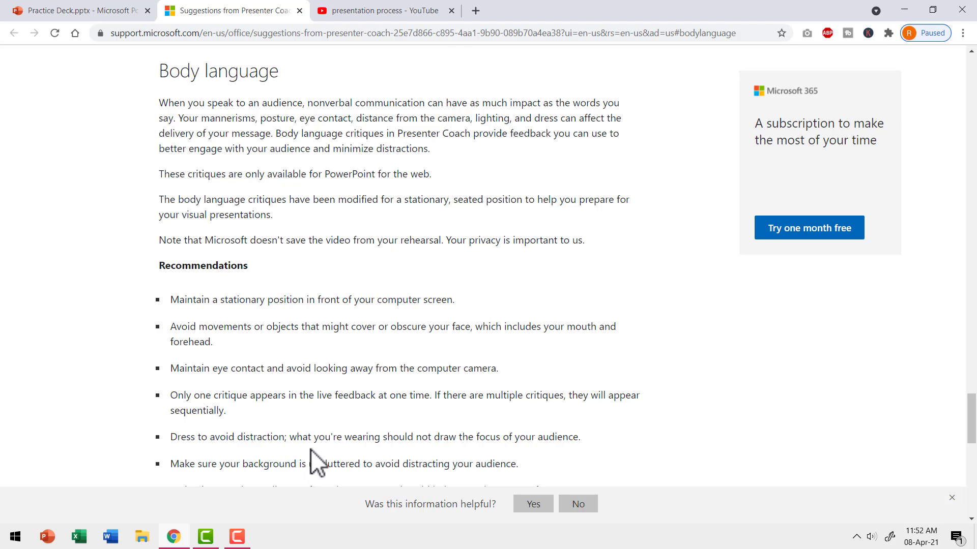
# - Return to the Practice Deck browser tab showing the Rehearsal Report
pyautogui.click(77, 11)
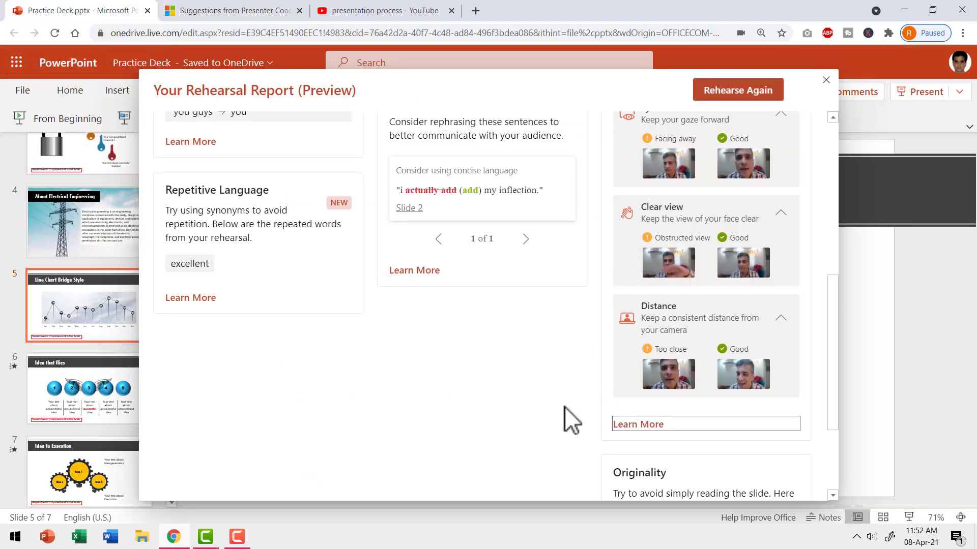
pyautogui.scroll(5, 564, 406)
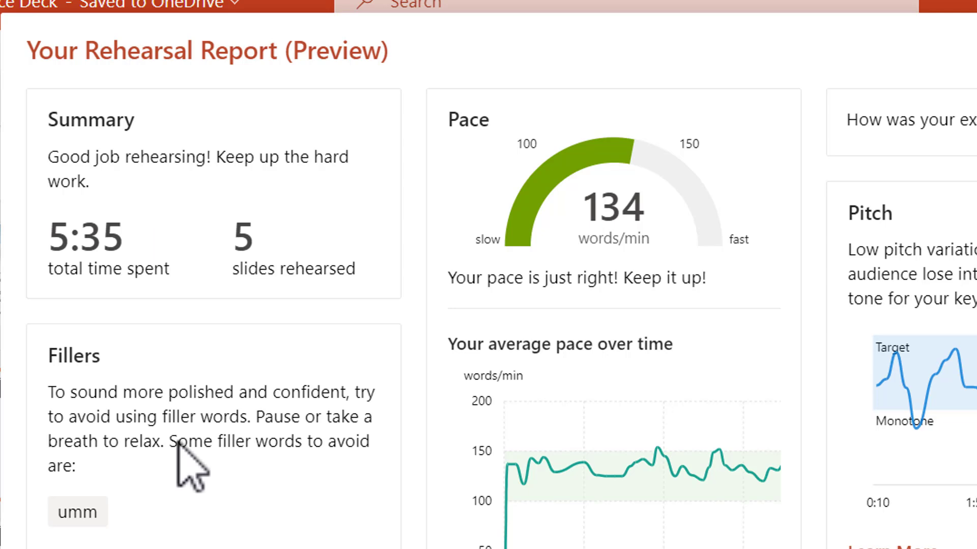
pyautogui.scroll(-2, 215, 400)
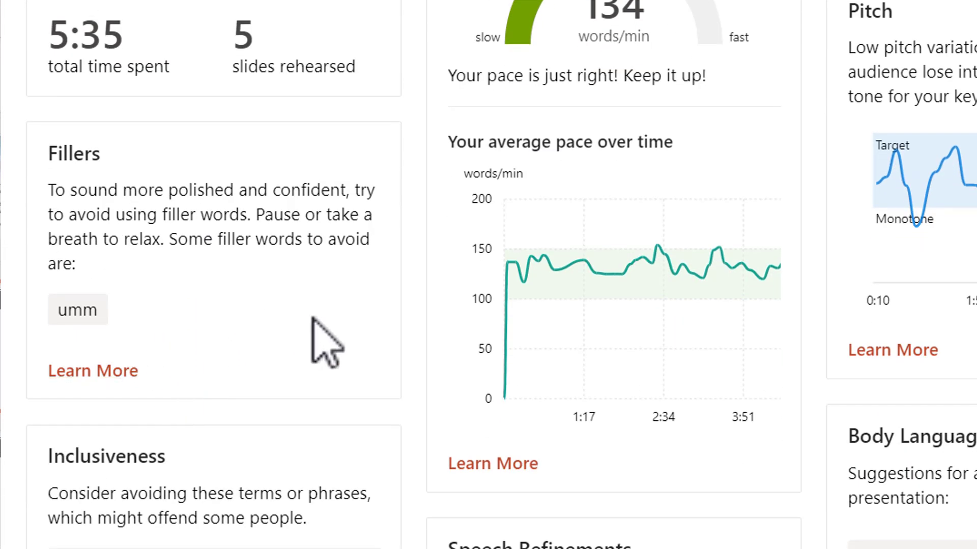
pyautogui.scroll(-2, 314, 321)
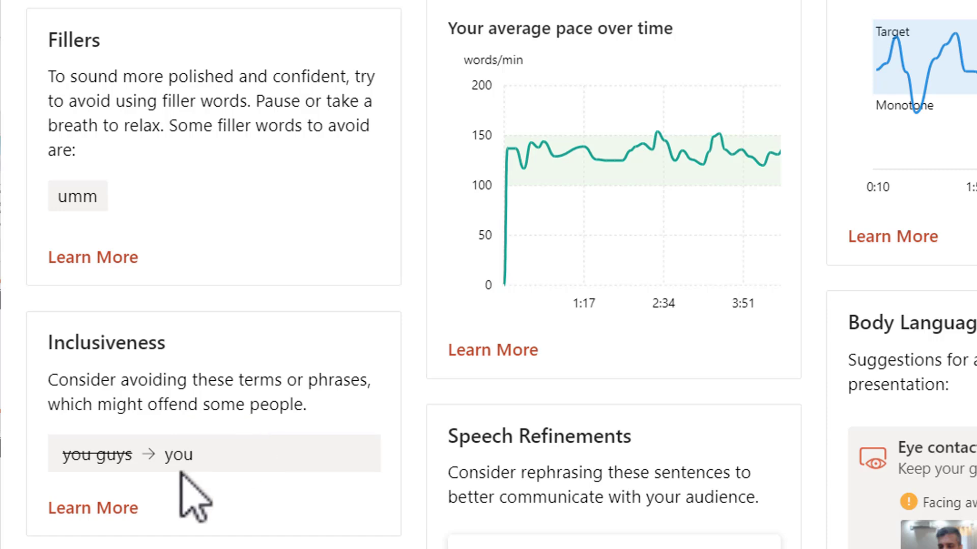
pyautogui.scroll(-1, 306, 465)
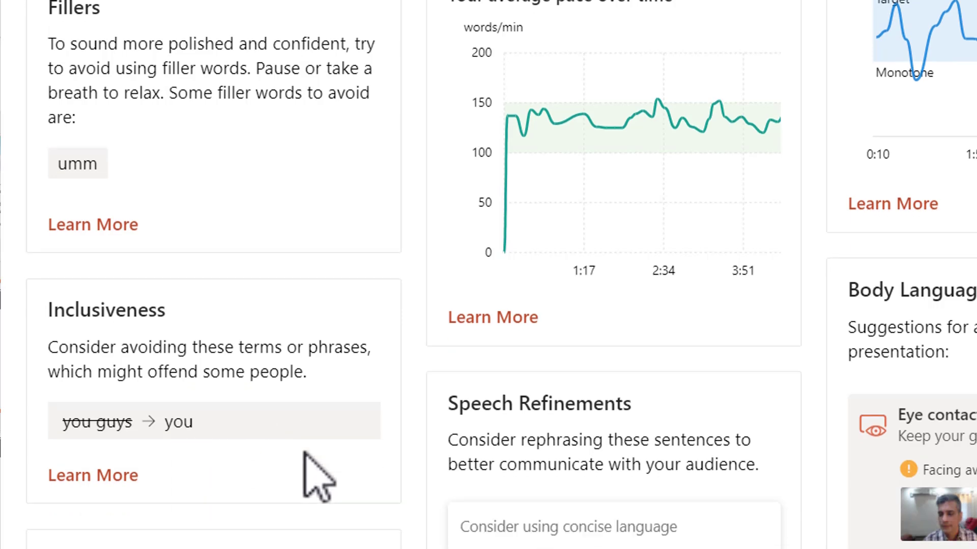
pyautogui.scroll(-4, 273, 458)
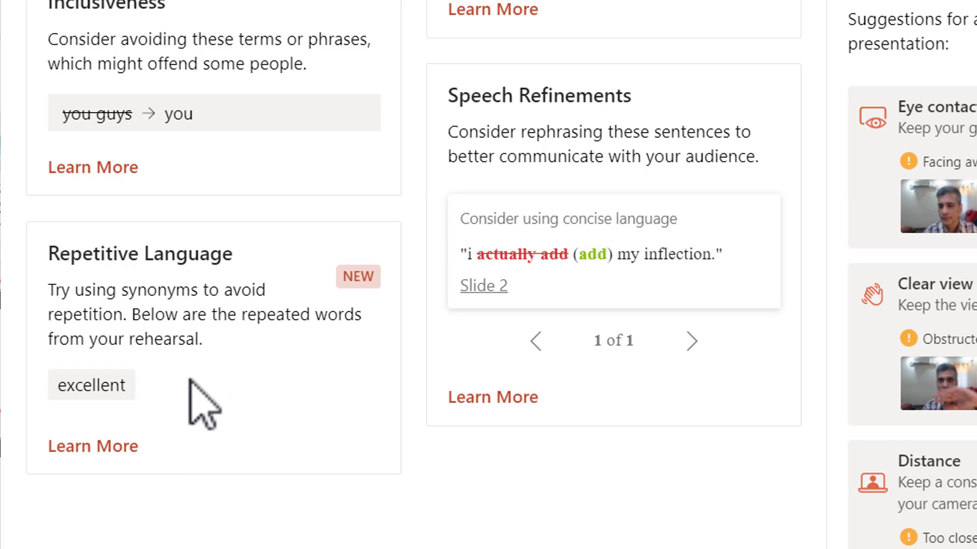
pyautogui.scroll(-1, 372, 403)
pyautogui.scroll(10, 585, 382)
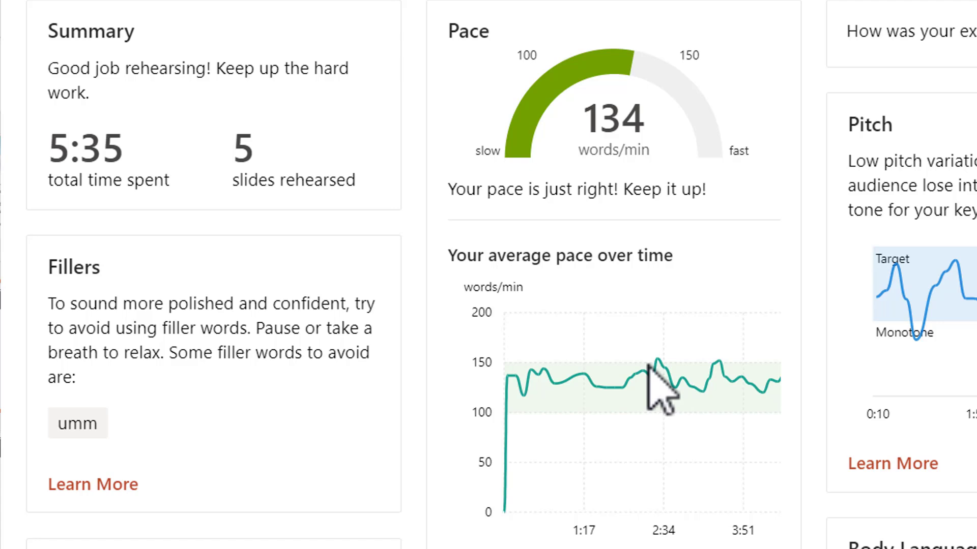
pyautogui.scroll(-1, 626, 534)
pyautogui.scroll(-4, 788, 338)
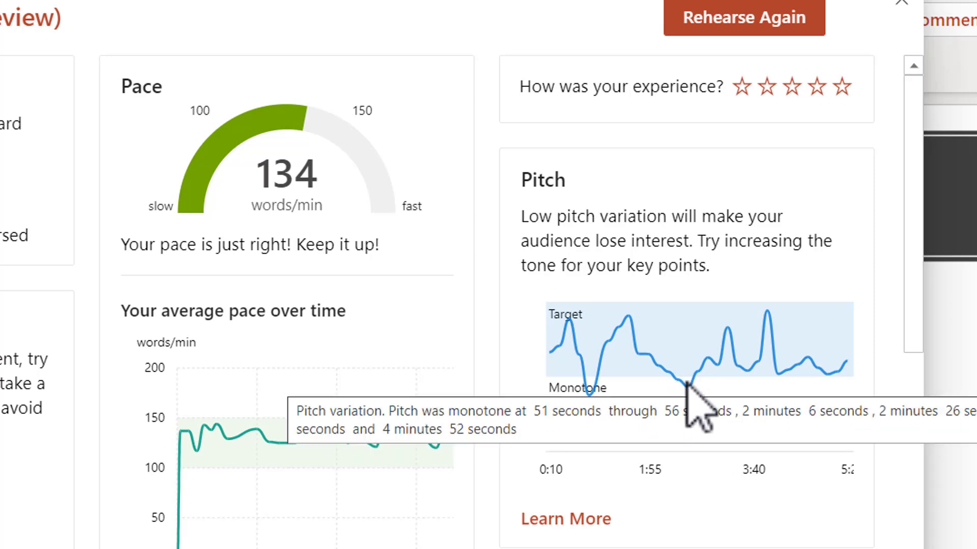
pyautogui.scroll(-10, 689, 403)
pyautogui.scroll(-5, 686, 534)
pyautogui.scroll(-3, 715, 435)
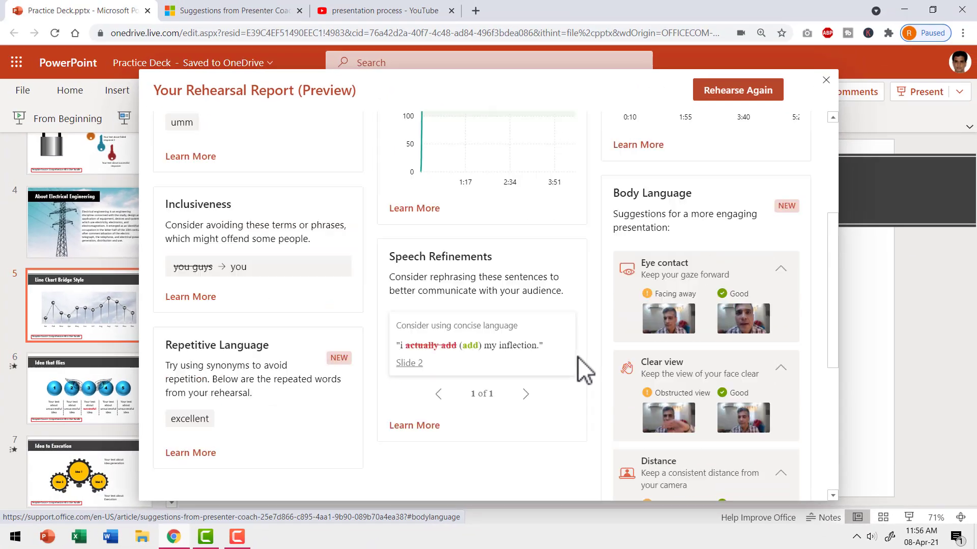
pyautogui.scroll(3, 577, 356)
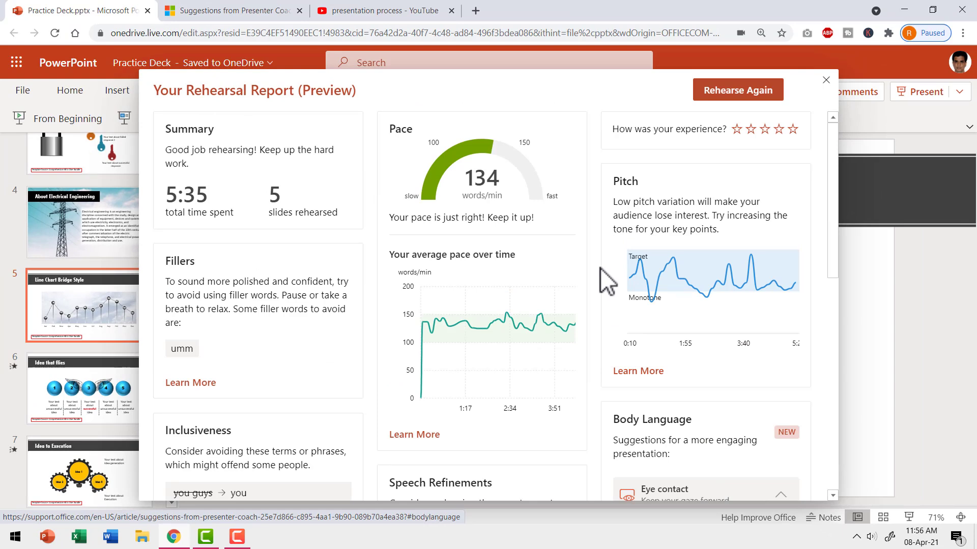
# - Snip the Rehearsal Report area with the Windows snipping tool (Win+Shift+S)
pyautogui.press('super+shift+s')
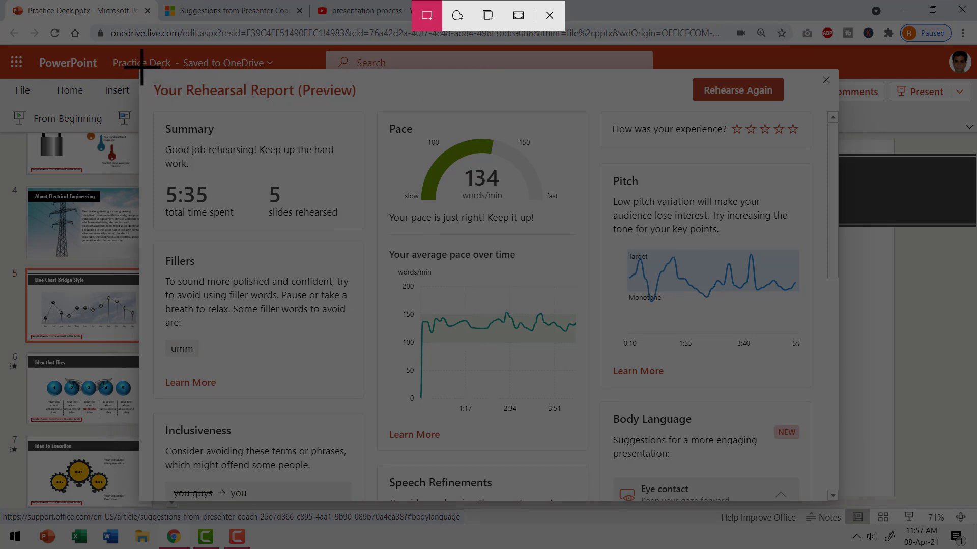
pyautogui.moveTo(142, 67); pyautogui.dragTo(839, 502)
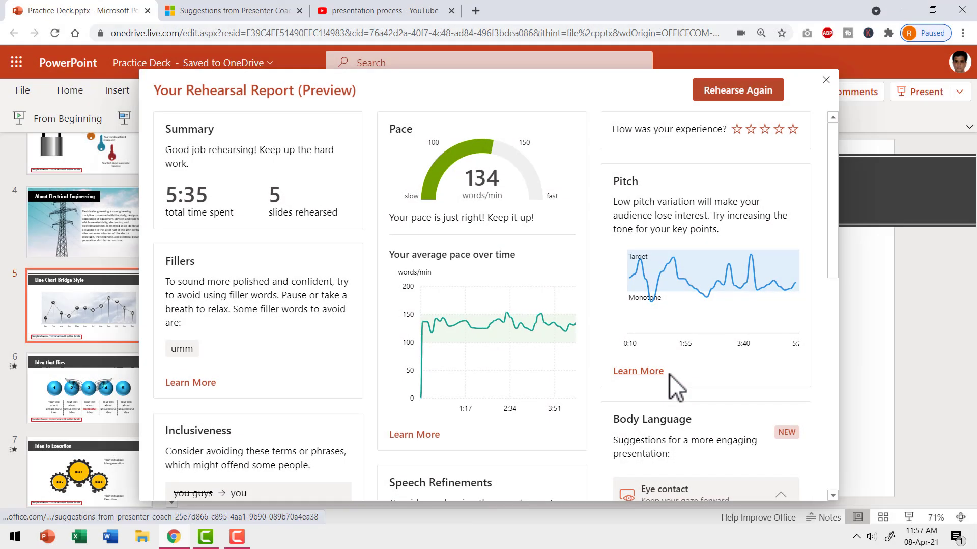